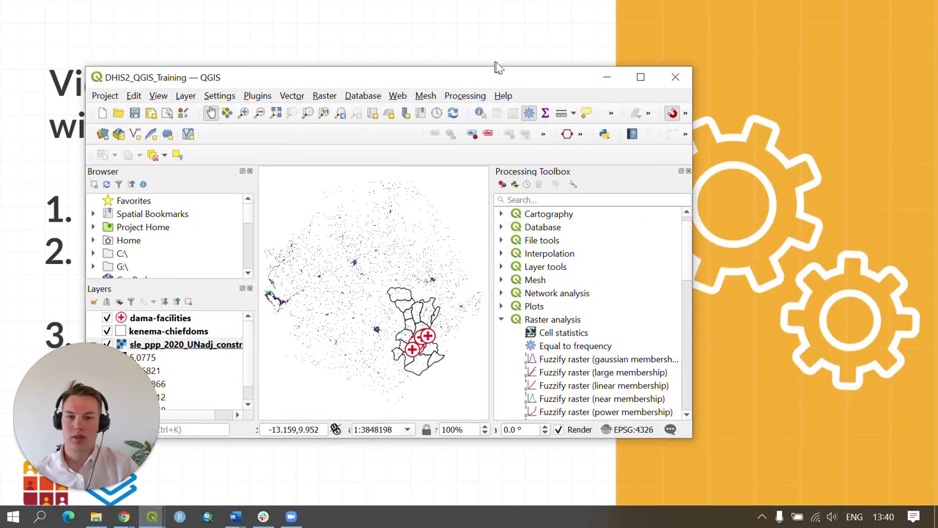
Step: Maximize the QGIS window, glancing at the Processing menu without changing anything
{"action": "left_click", "coordinate": [641, 77]}
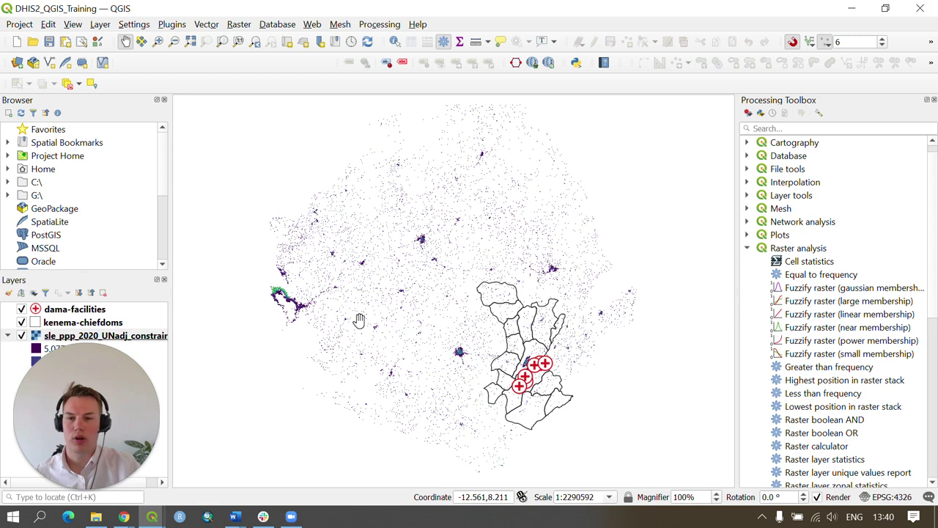
{"action": "left_click", "coordinate": [385, 26]}
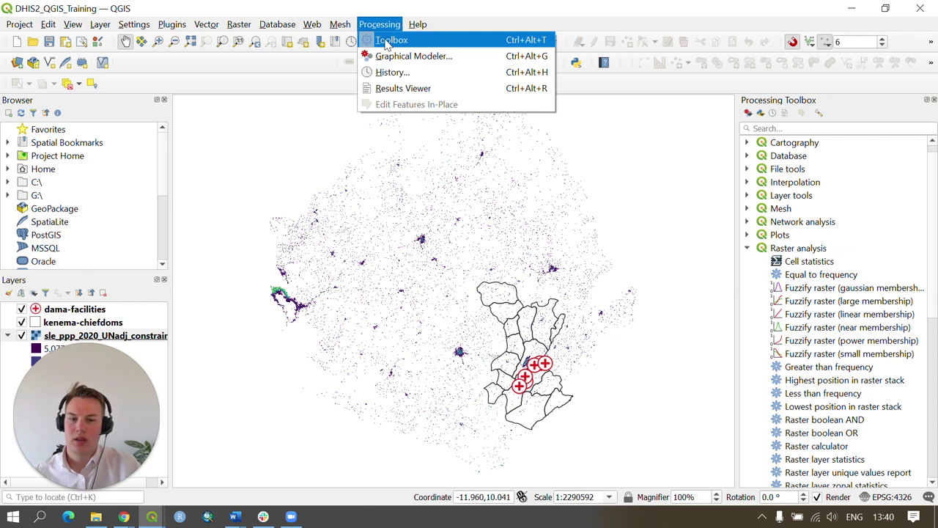
{"action": "left_click", "coordinate": [847, 118]}
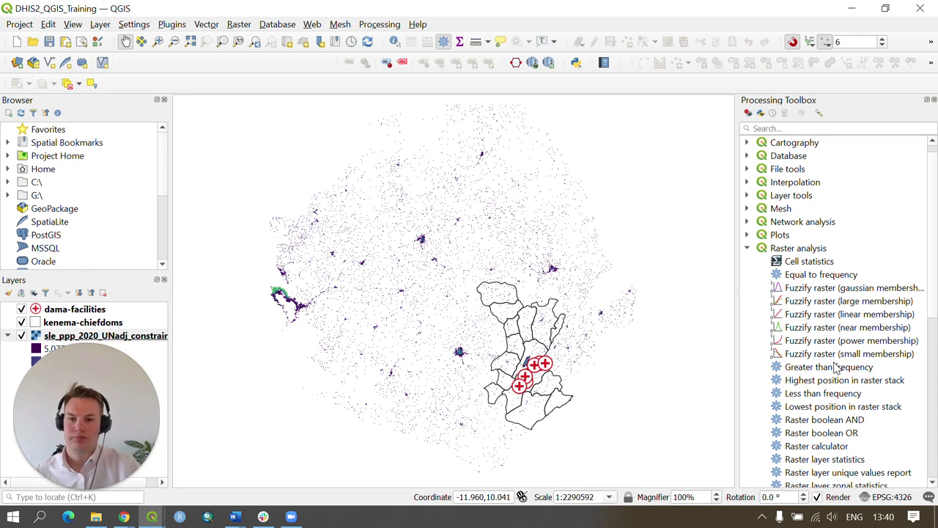
Step: Launch Raster layer statistics from the Raster analysis tools with sle_ppp_2020 as input
{"action": "left_click", "coordinate": [803, 249]}
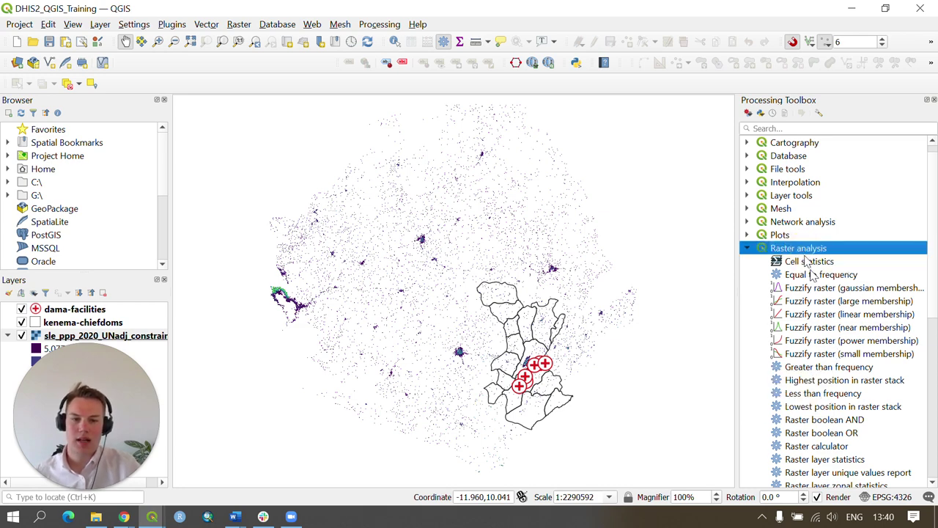
{"action": "left_click_drag", "start_coordinate": [930, 256], "coordinate": [930, 268]}
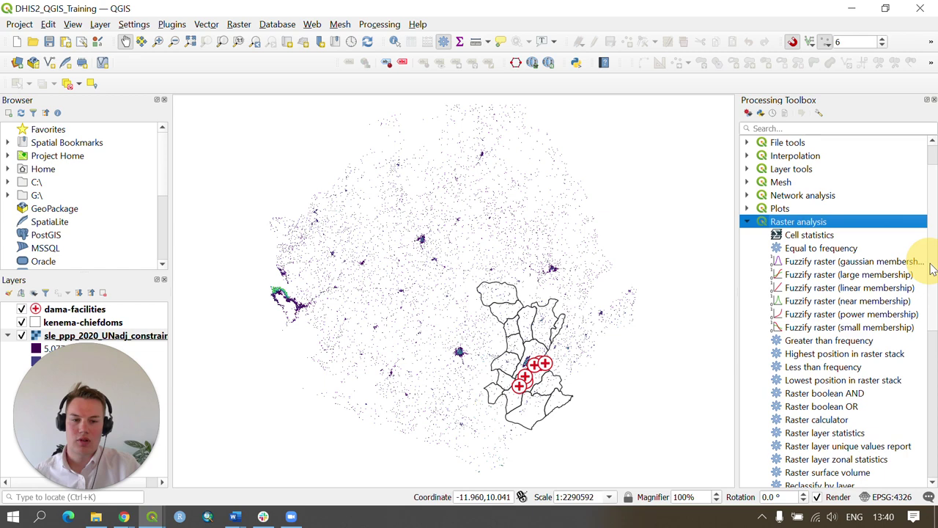
{"action": "scroll", "coordinate": [931, 268], "scroll_direction": "down", "scroll_amount": 3}
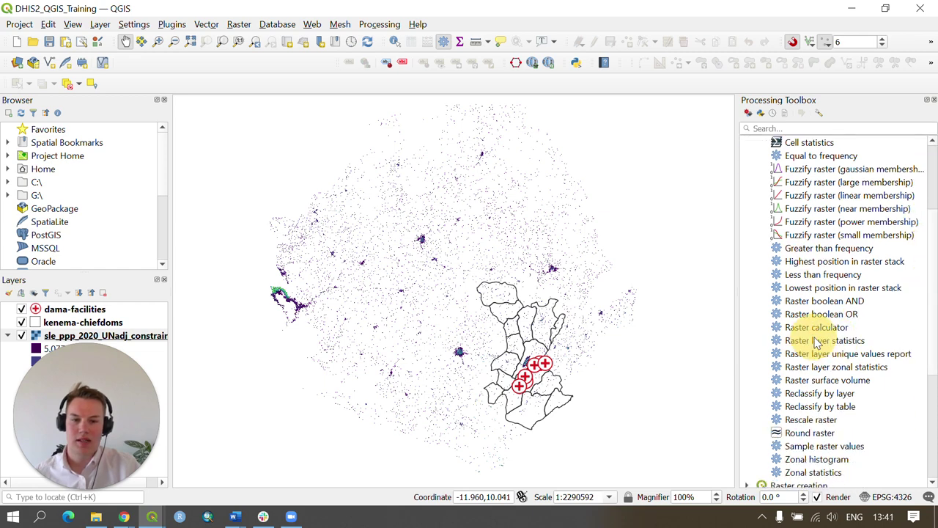
{"action": "double_click", "coordinate": [814, 345]}
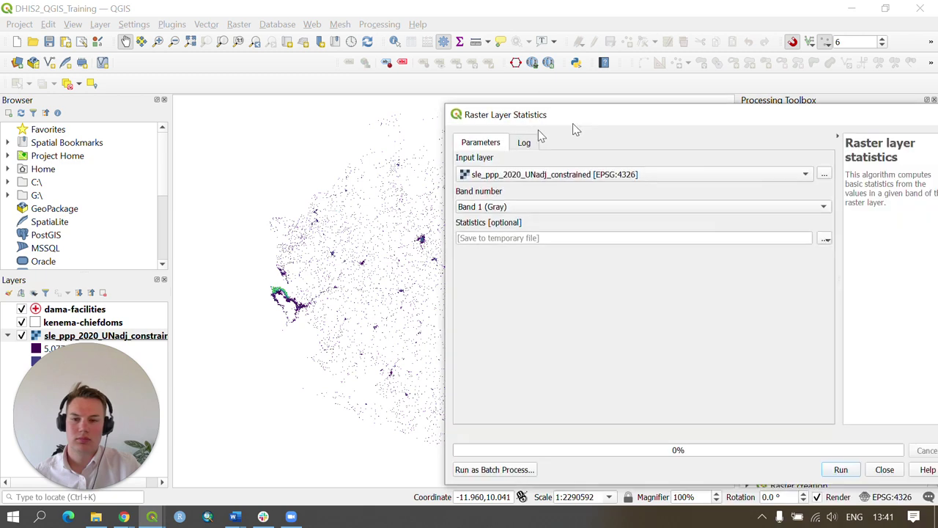
Step: Compute statistics for sle_ppp_2020, check the SUM of 7976985.05, and close the dialog
{"action": "left_click_drag", "start_coordinate": [577, 117], "coordinate": [318, 90]}
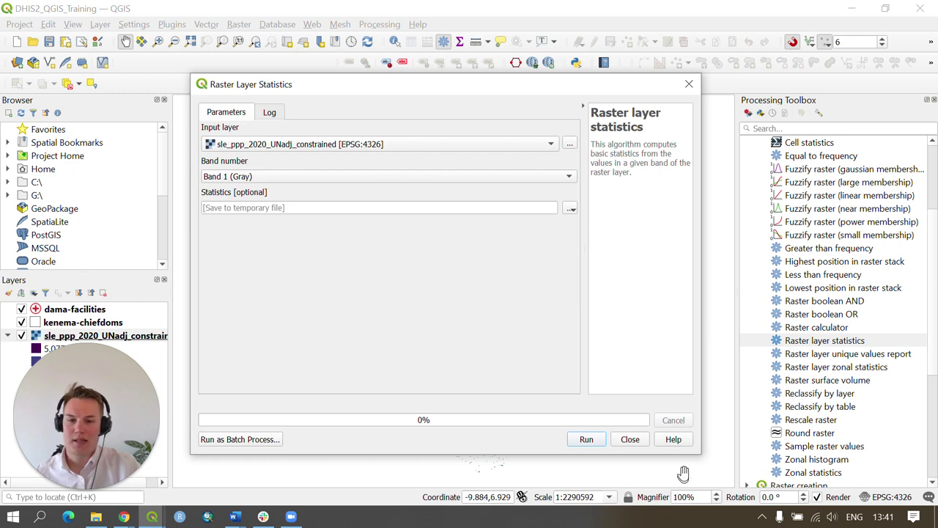
{"action": "left_click", "coordinate": [585, 440]}
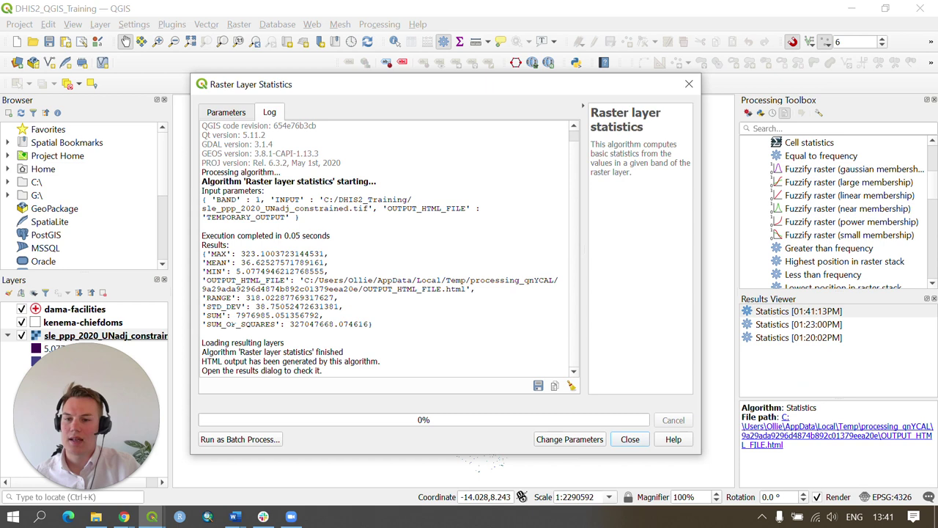
{"action": "left_click_drag", "start_coordinate": [207, 316], "coordinate": [231, 315]}
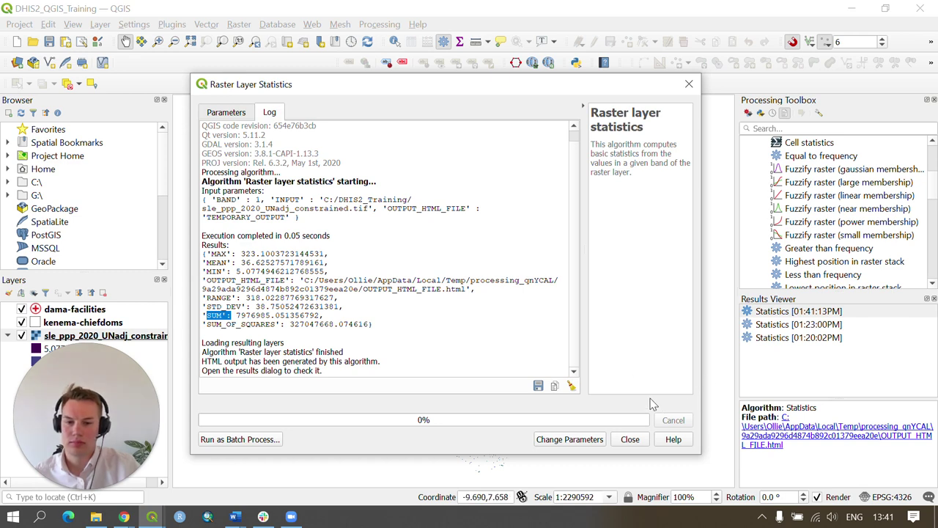
{"action": "left_click", "coordinate": [638, 440]}
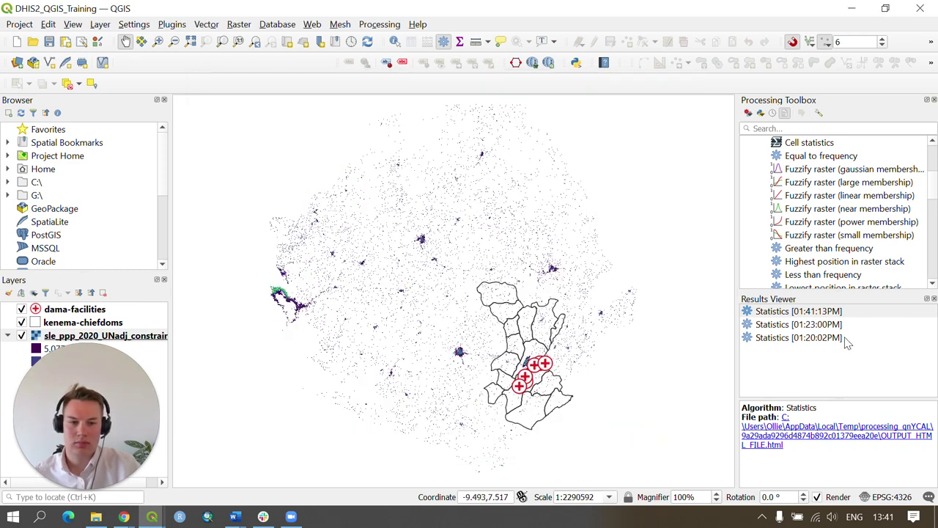
Step: Close the Results Viewer and pan the map to show the whole country
{"action": "left_click", "coordinate": [934, 299]}
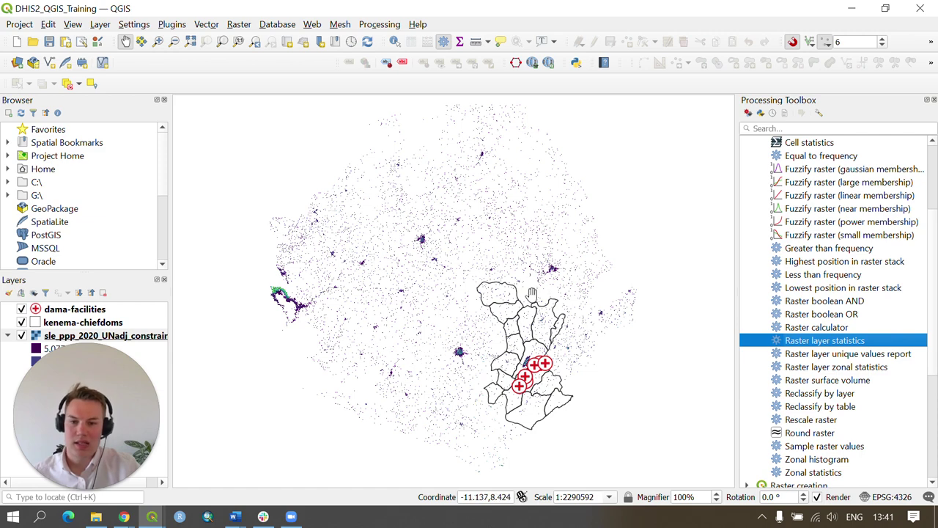
{"action": "left_click_drag", "start_coordinate": [570, 391], "coordinate": [548, 345]}
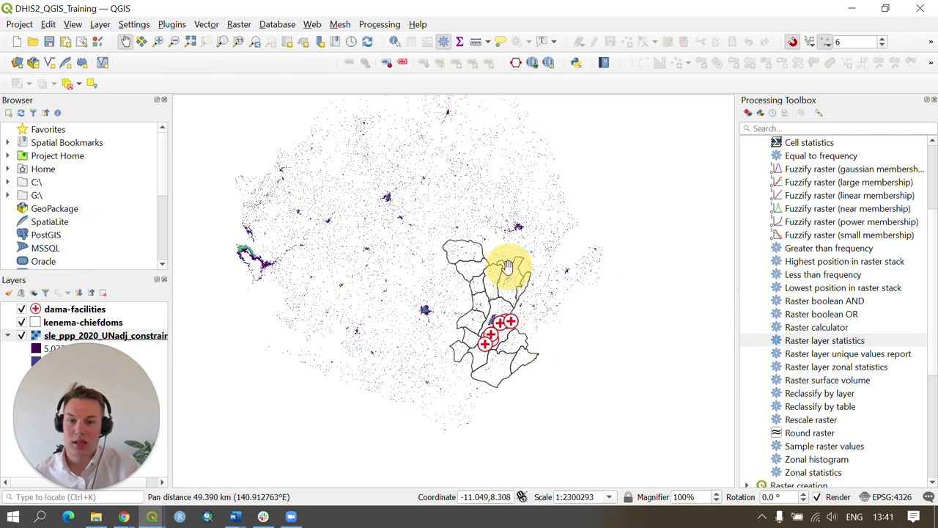
{"action": "scroll", "coordinate": [475, 267], "scroll_direction": "down", "scroll_amount": 1}
{"action": "scroll", "coordinate": [475, 268], "scroll_direction": "up", "scroll_amount": 1}
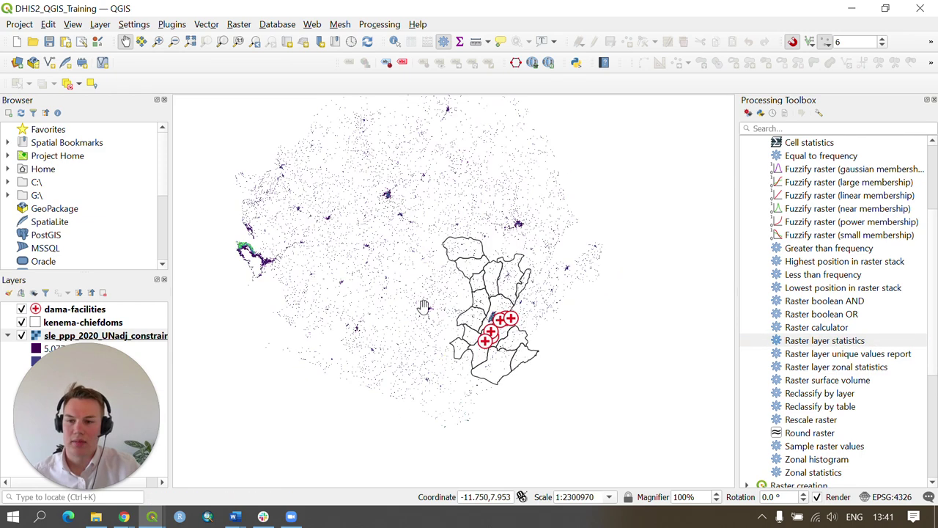
Step: Zoom the map to the extent of the kenema-chiefdoms layer
{"action": "right_click", "coordinate": [110, 323]}
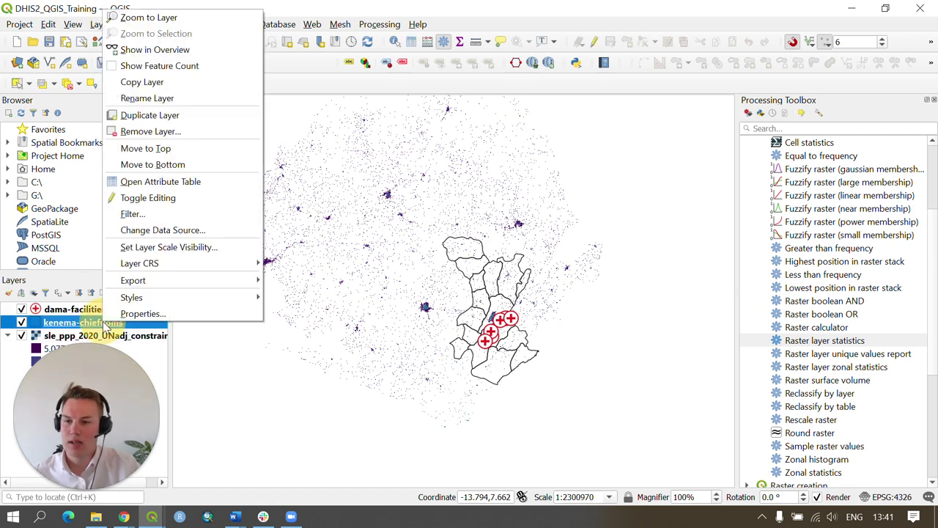
{"action": "left_click", "coordinate": [157, 17]}
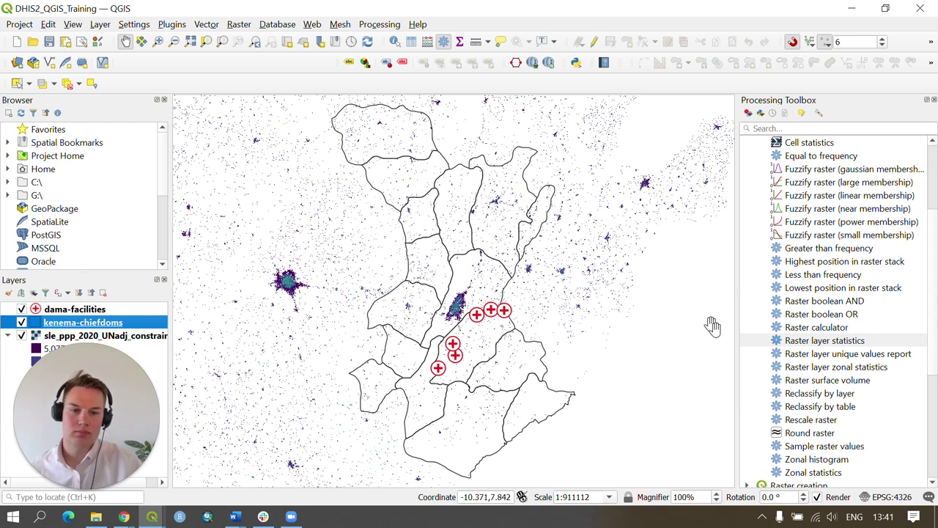
{"action": "scroll", "coordinate": [815, 371], "scroll_direction": "down", "scroll_amount": 1}
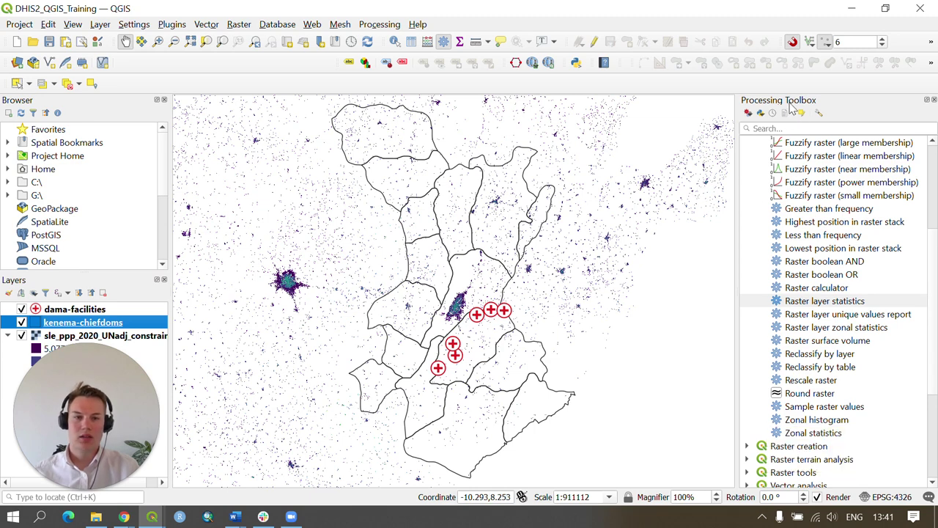
{"action": "scroll", "coordinate": [825, 246], "scroll_direction": "up", "scroll_amount": 3}
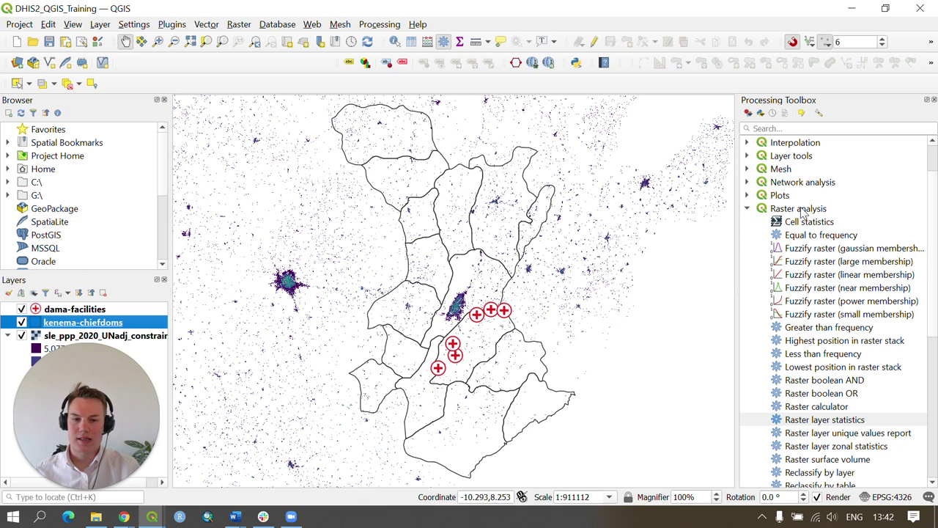
{"action": "scroll", "coordinate": [802, 211], "scroll_direction": "down", "scroll_amount": 4}
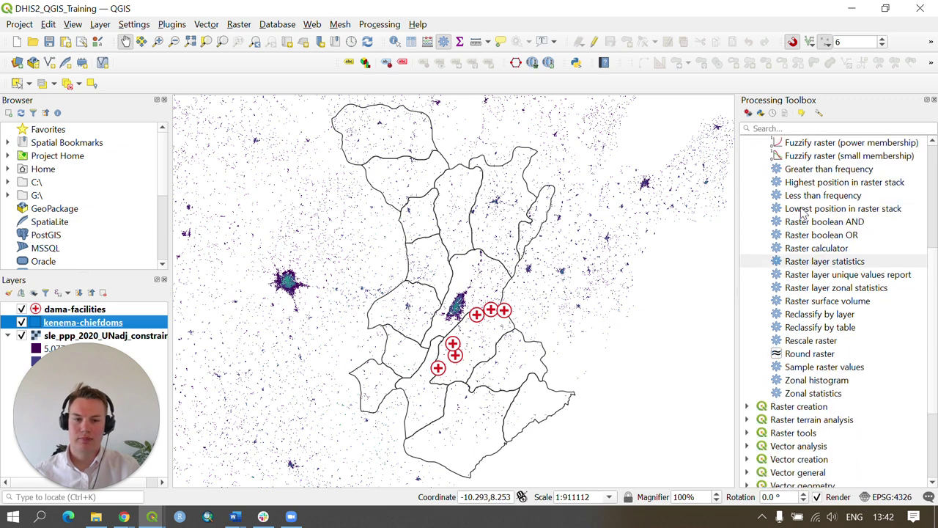
Step: Set up Zonal statistics on kenema-chiefdoms with raster sle_ppp_2020_UNadj_constrained and prefix pop_
{"action": "double_click", "coordinate": [814, 397]}
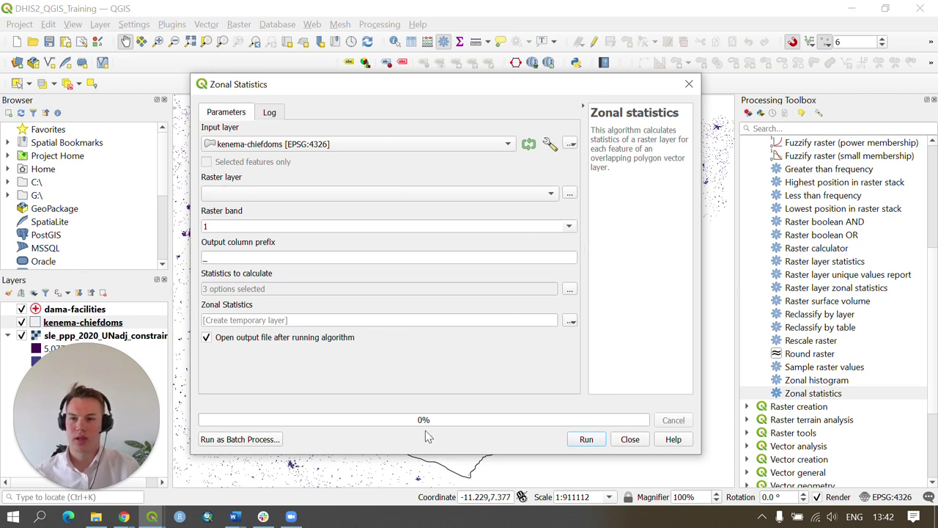
{"action": "left_click", "coordinate": [351, 146]}
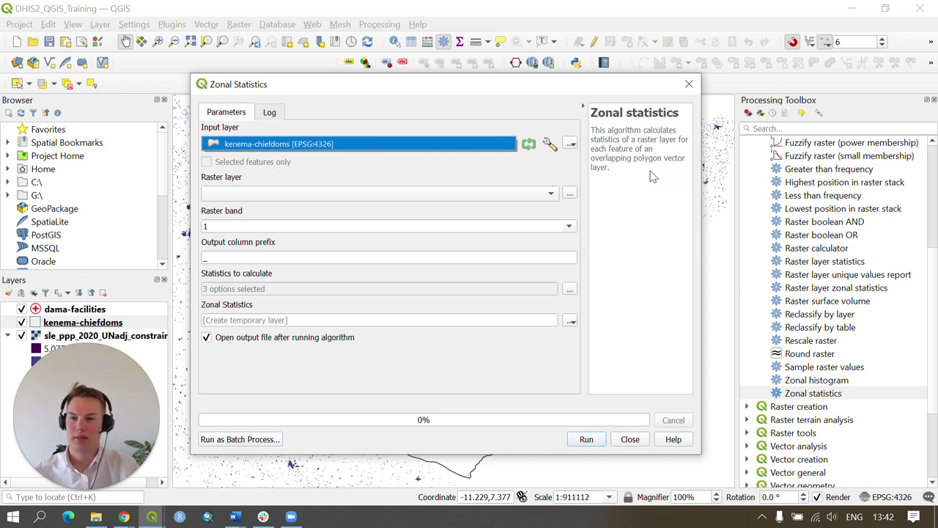
{"action": "left_click", "coordinate": [378, 195]}
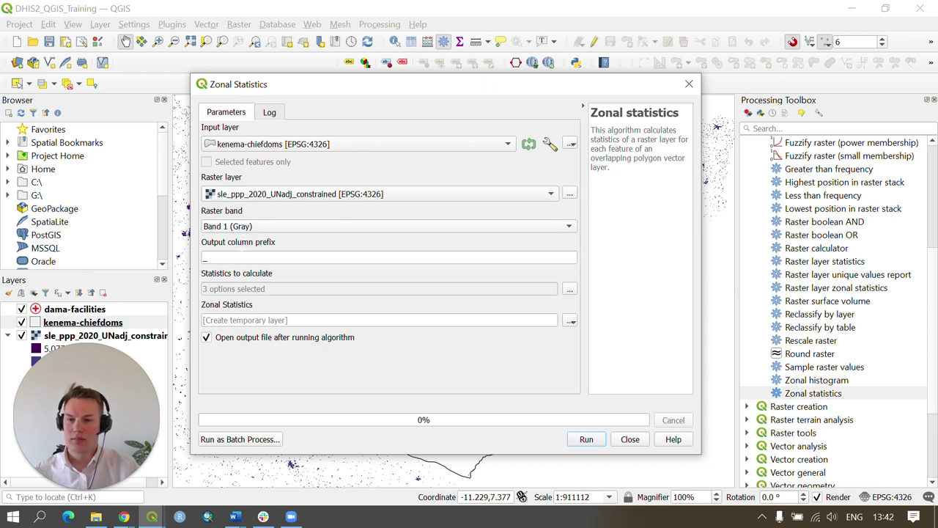
{"action": "left_click_drag", "start_coordinate": [244, 253], "coordinate": [187, 253]}
{"action": "type", "text": "pop"}
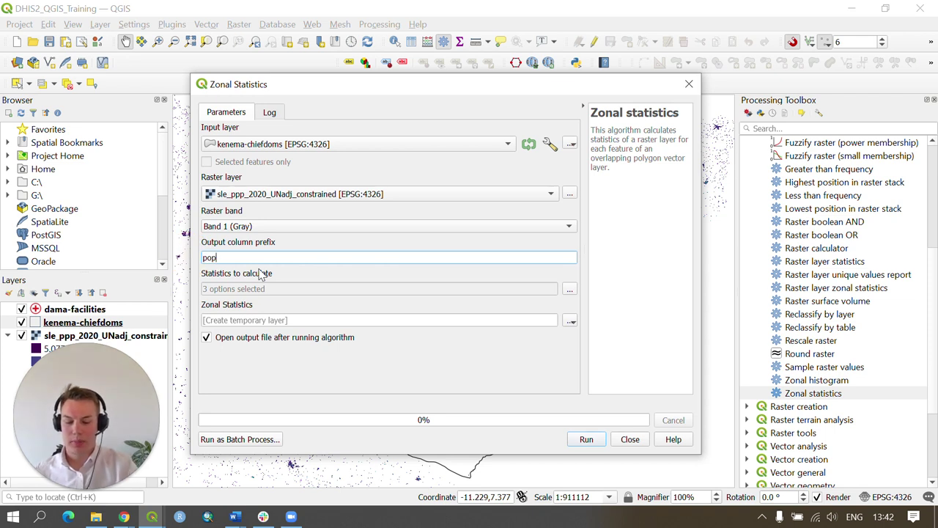
{"action": "type", "text": "_"}
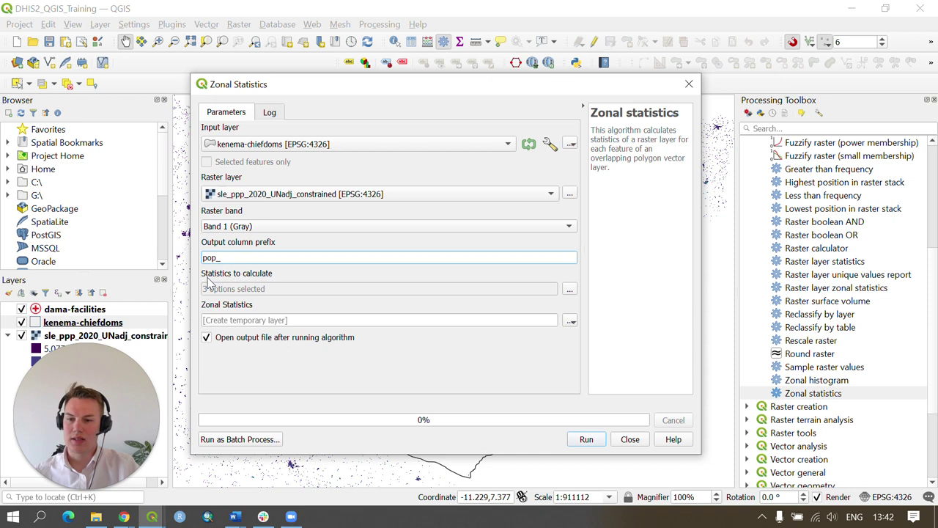
{"action": "left_click", "coordinate": [570, 289]}
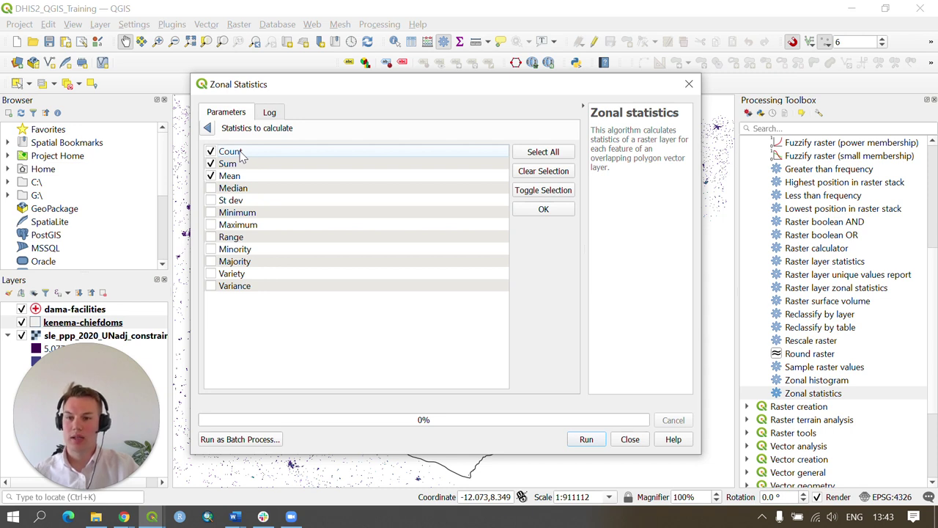
Step: Choose Count, Sum and Mean as the zonal statistics to calculate
{"action": "left_click", "coordinate": [232, 166]}
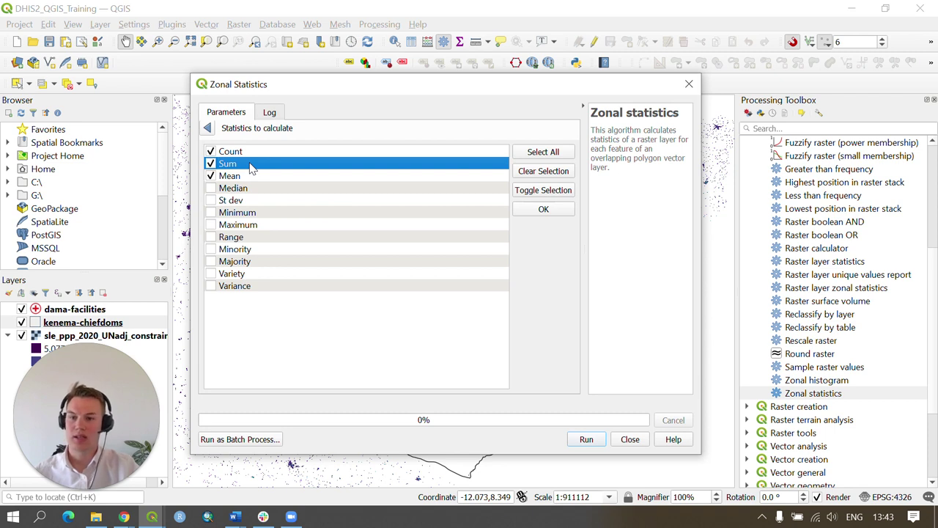
{"action": "left_click", "coordinate": [252, 179]}
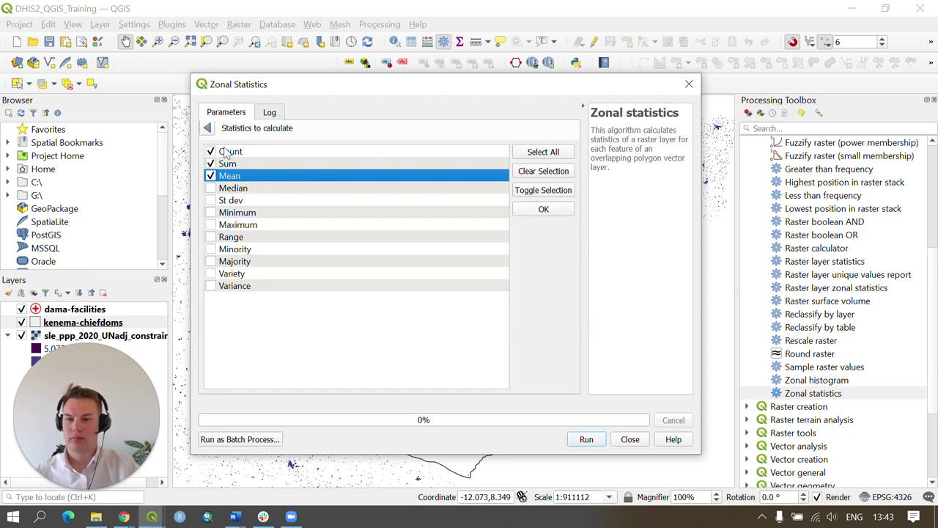
{"action": "left_click", "coordinate": [208, 128]}
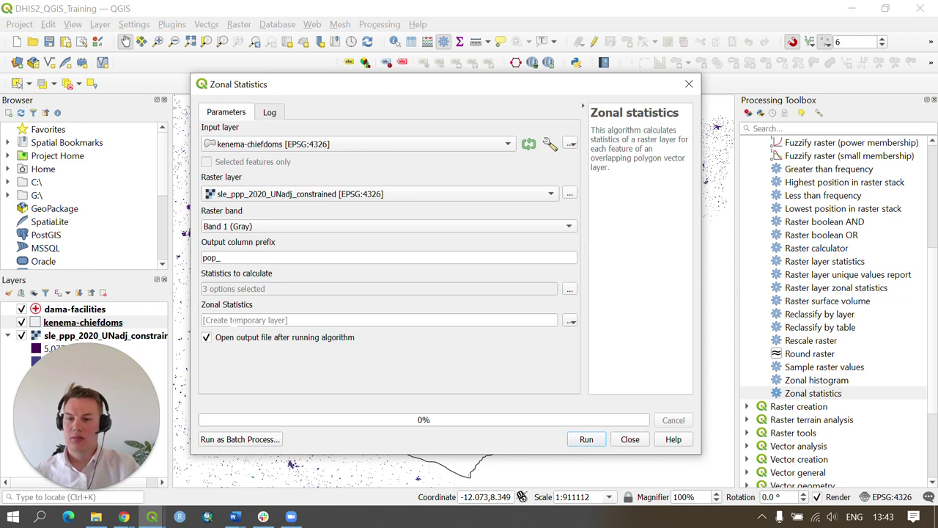
Step: Choose to save the zonal statistics output to a file
{"action": "left_click", "coordinate": [231, 320]}
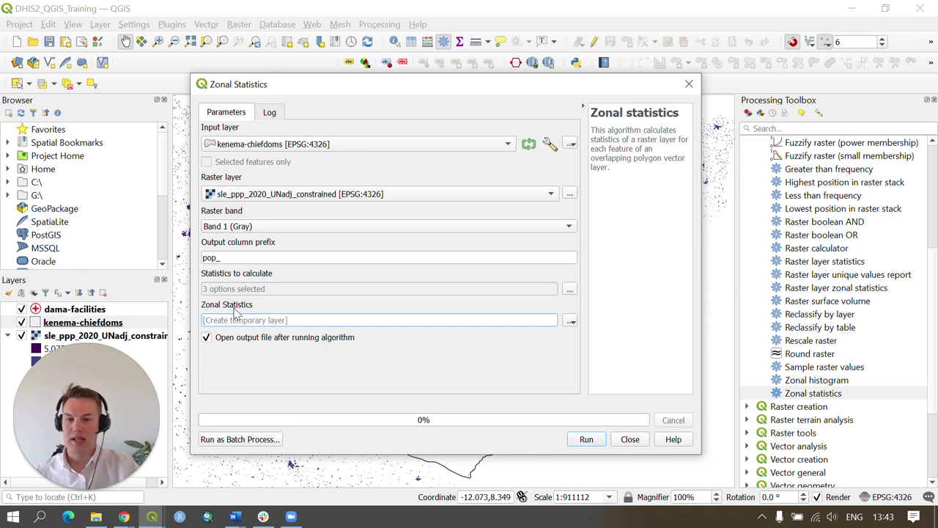
{"action": "left_click", "coordinate": [570, 320]}
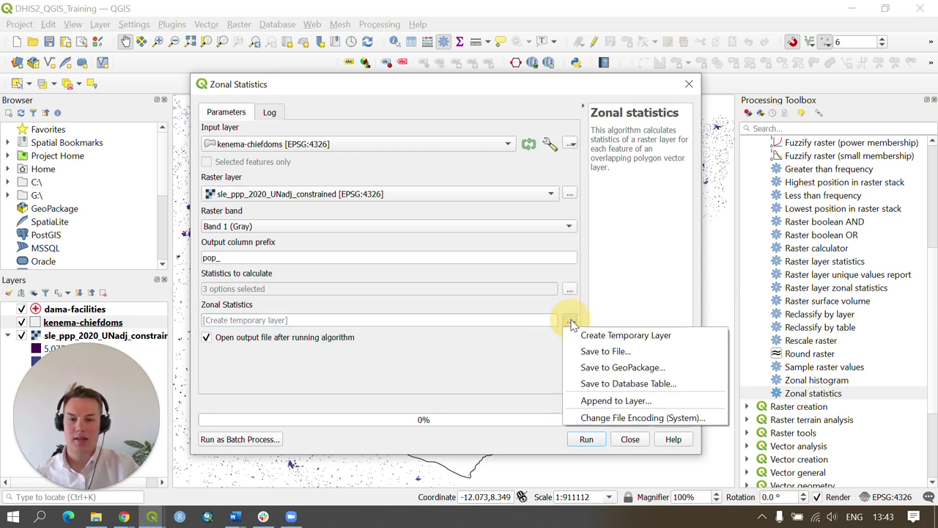
{"action": "left_click", "coordinate": [638, 359]}
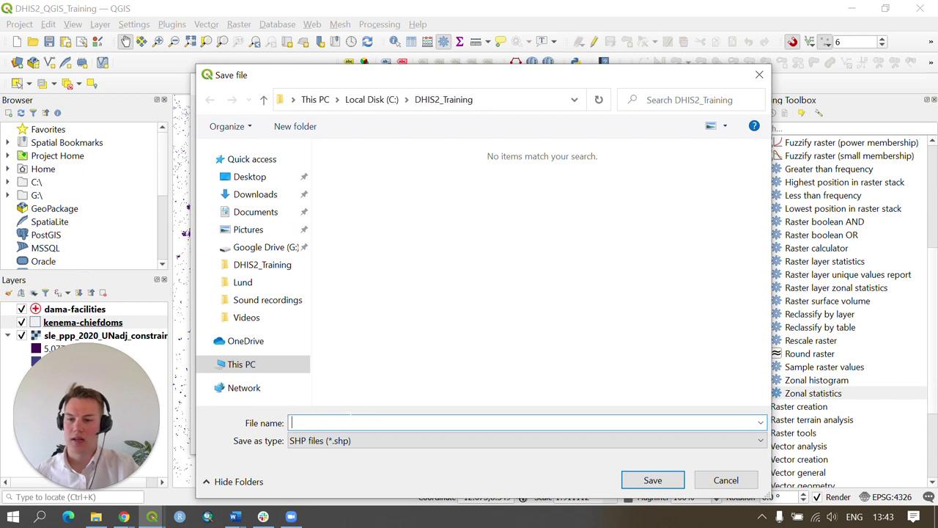
Step: Save the output as shapefile C:/DHIS2_Training/Kenema_ZonalStatistics.shp
{"action": "left_click", "coordinate": [308, 442]}
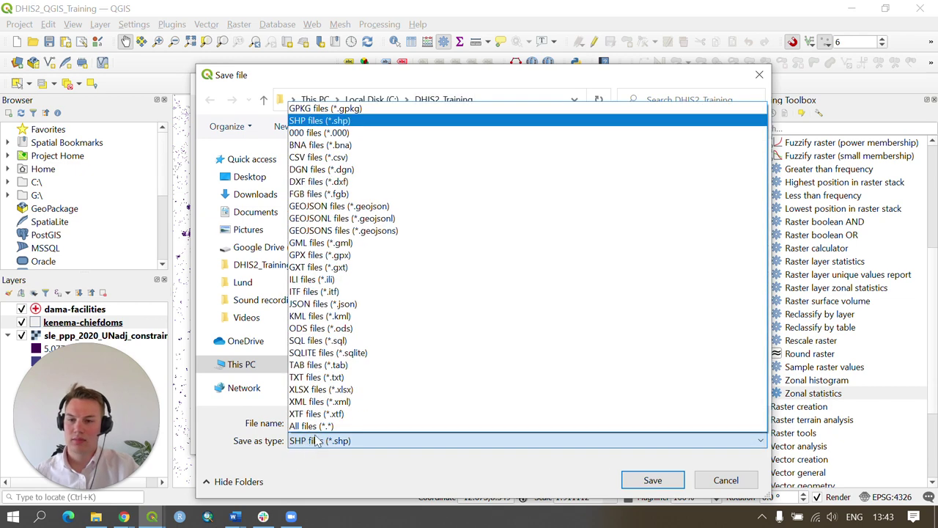
{"action": "left_click", "coordinate": [381, 124]}
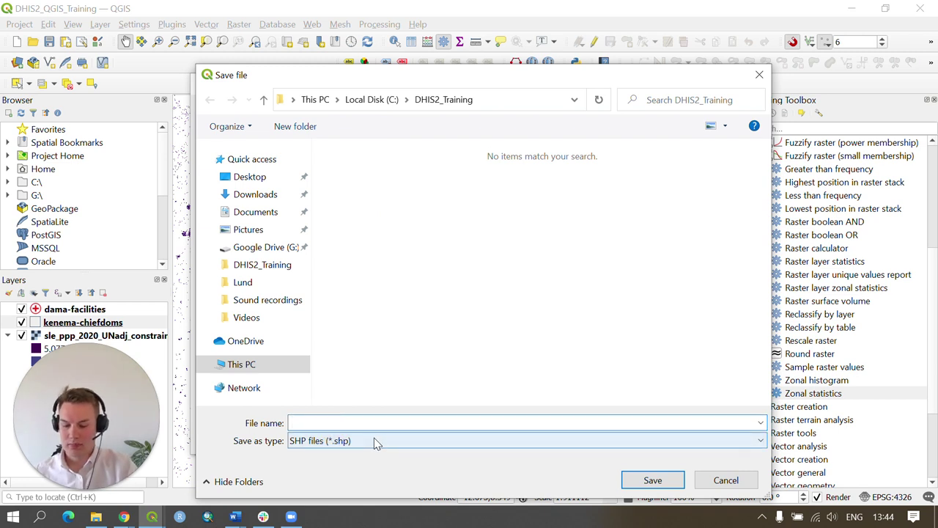
{"action": "type", "text": "Kenem"}
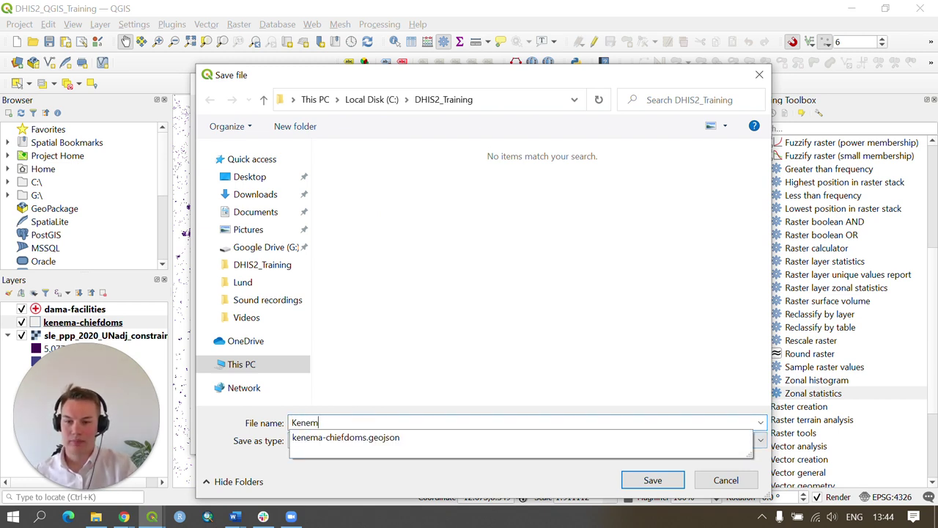
{"action": "type", "text": "a_ZonalStatistics"}
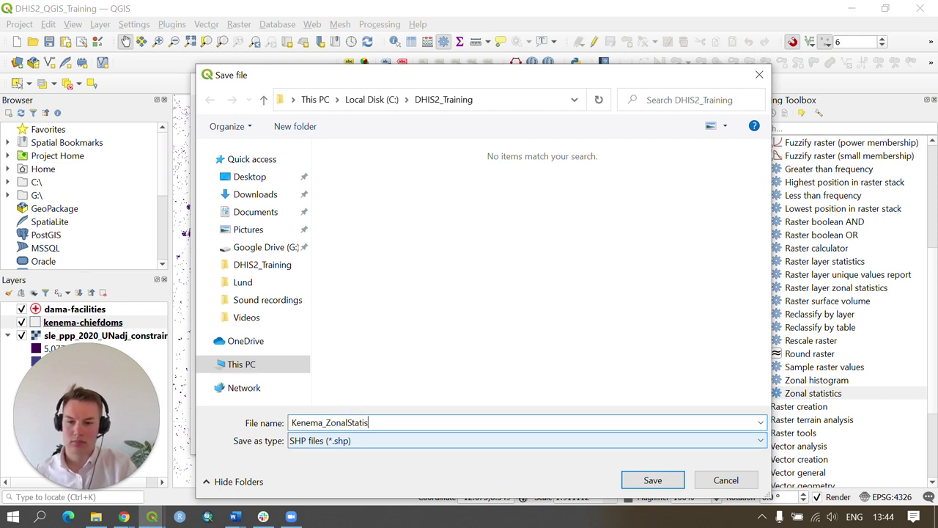
{"action": "left_click", "coordinate": [652, 480]}
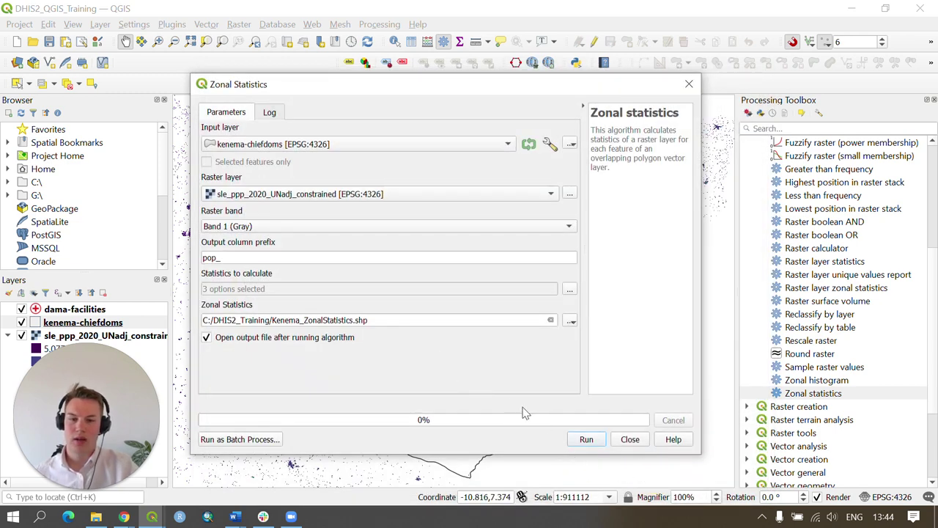
Step: Run Zonal statistics to add the Kenema_ZonalStatistics layer, then close the dialog
{"action": "left_click", "coordinate": [581, 440]}
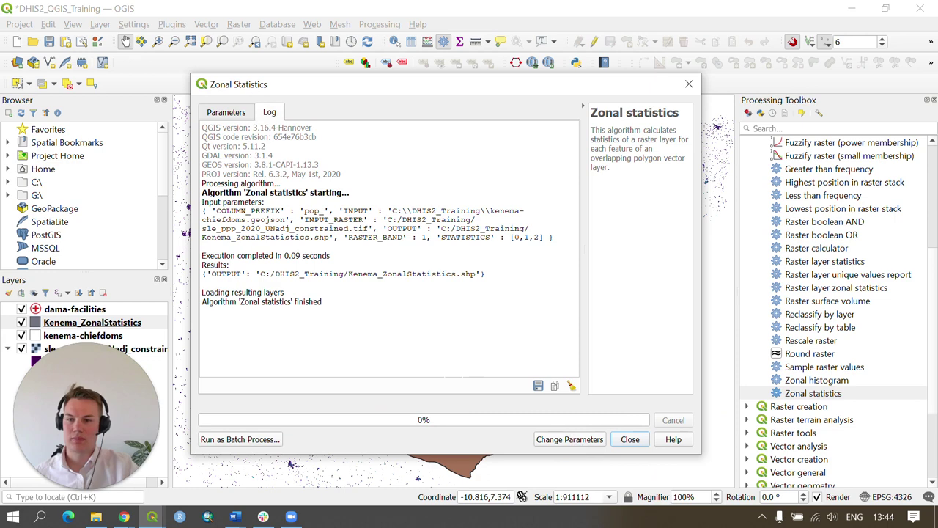
{"action": "left_click", "coordinate": [631, 439]}
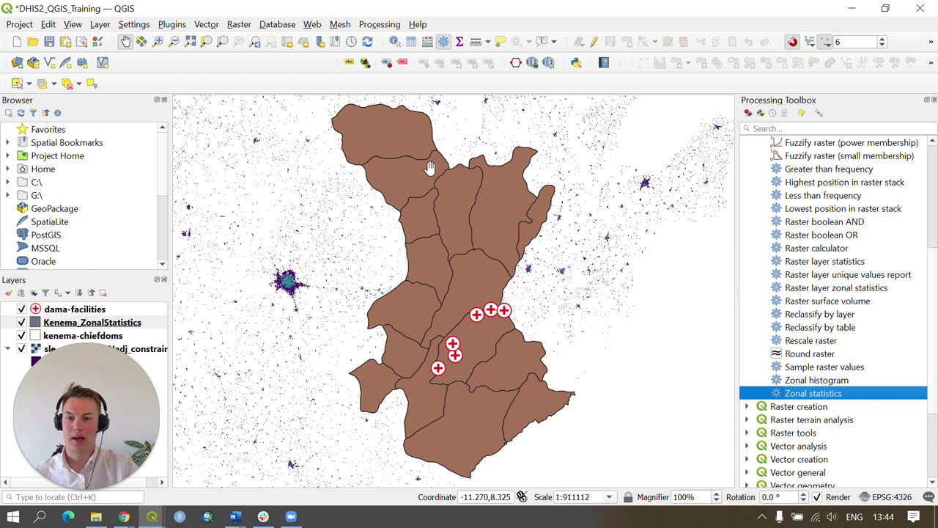
{"action": "right_click", "coordinate": [106, 327]}
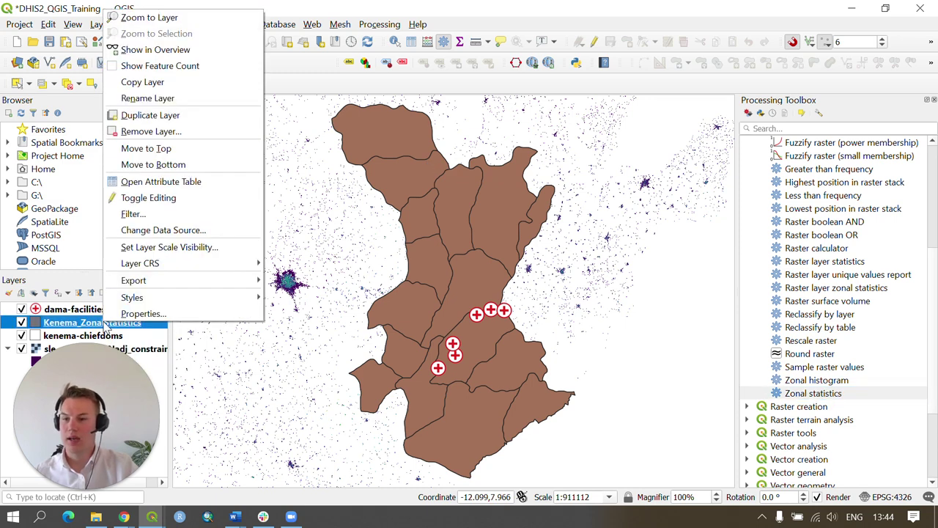
{"action": "left_click", "coordinate": [182, 183]}
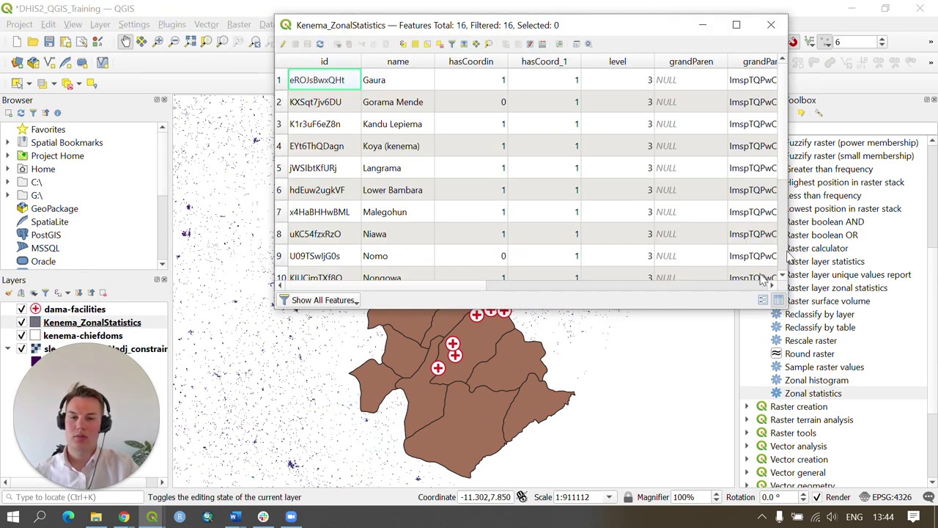
{"action": "left_click_drag", "start_coordinate": [362, 288], "coordinate": [663, 288]}
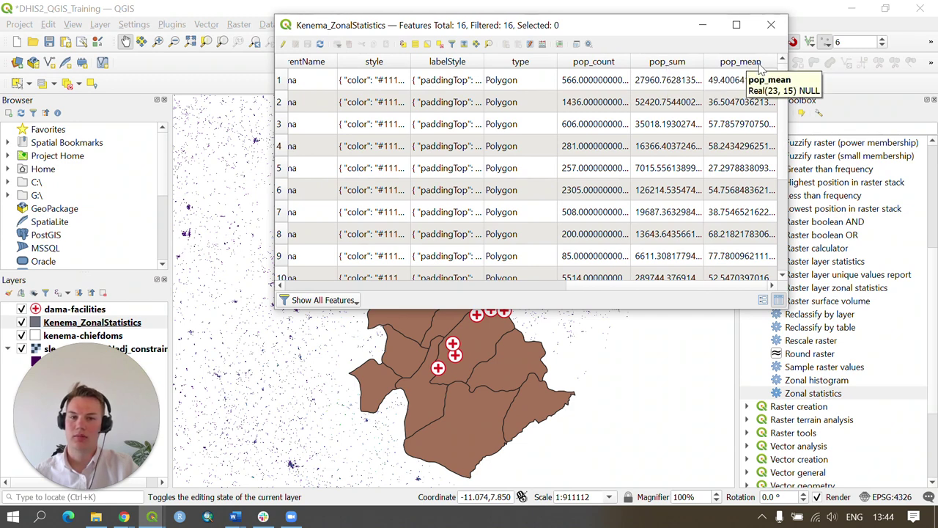
{"action": "left_click_drag", "start_coordinate": [654, 309], "coordinate": [314, 480]}
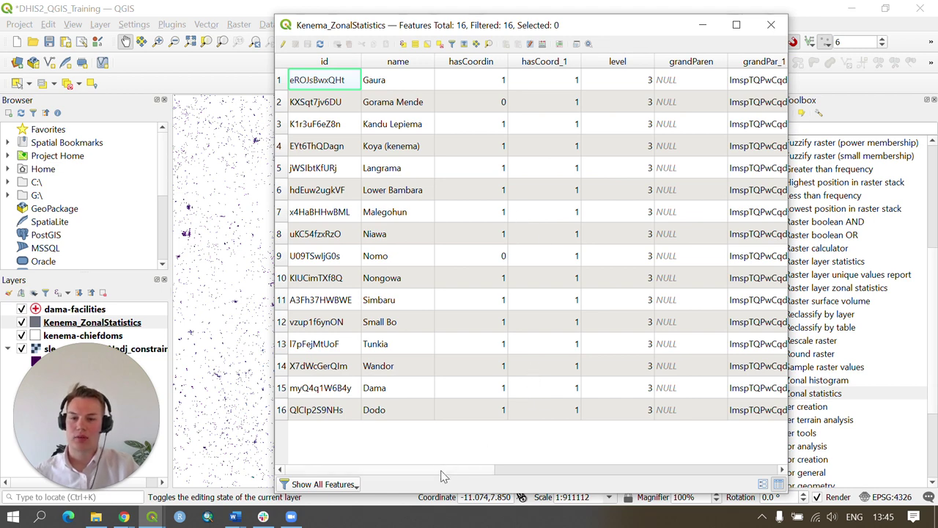
{"action": "left_click_drag", "start_coordinate": [441, 470], "coordinate": [730, 456]}
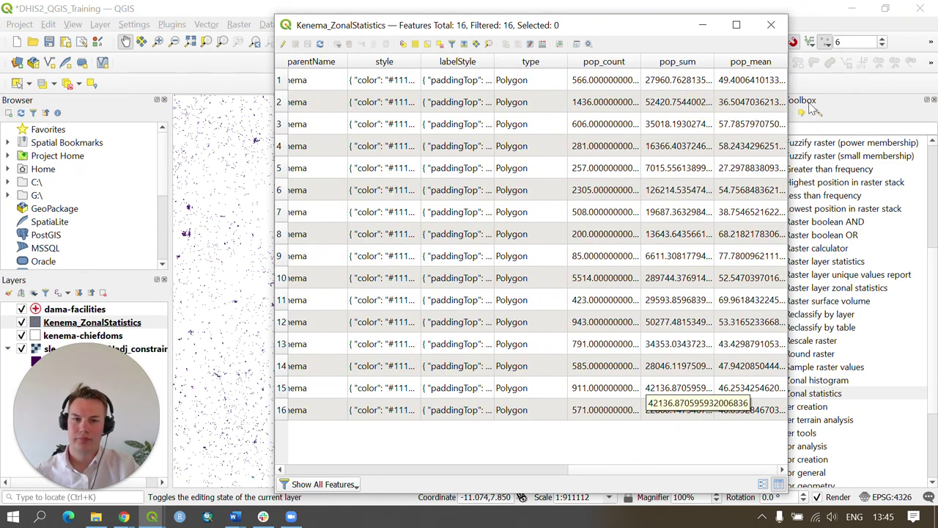
{"action": "left_click", "coordinate": [771, 28]}
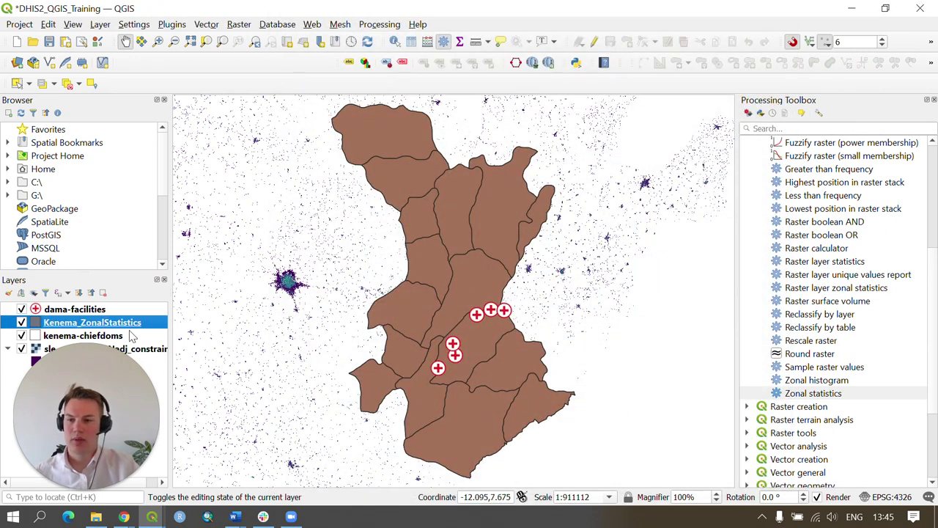
Step: Style Kenema_ZonalStatistics as Graduated on pop_sum with the Reds ramp, classified into 5 quantile classes
{"action": "double_click", "coordinate": [95, 322]}
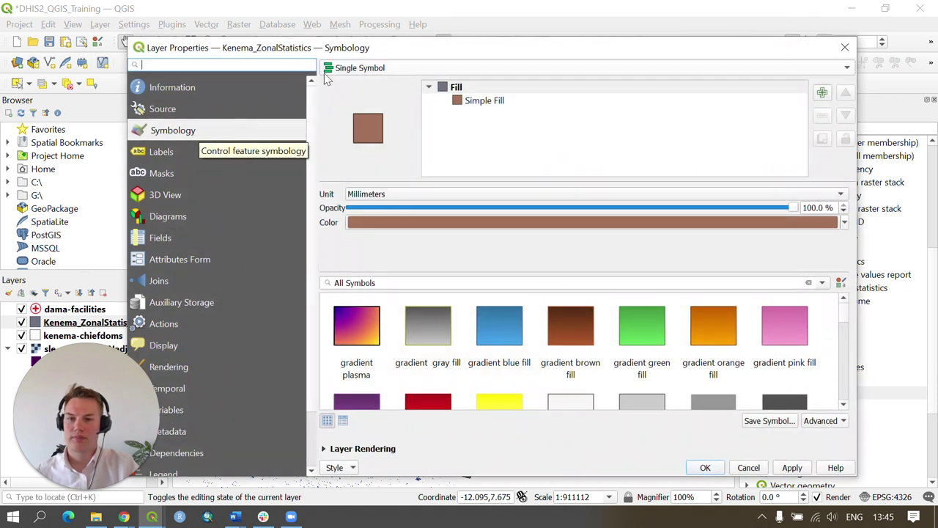
{"action": "left_click", "coordinate": [355, 68]}
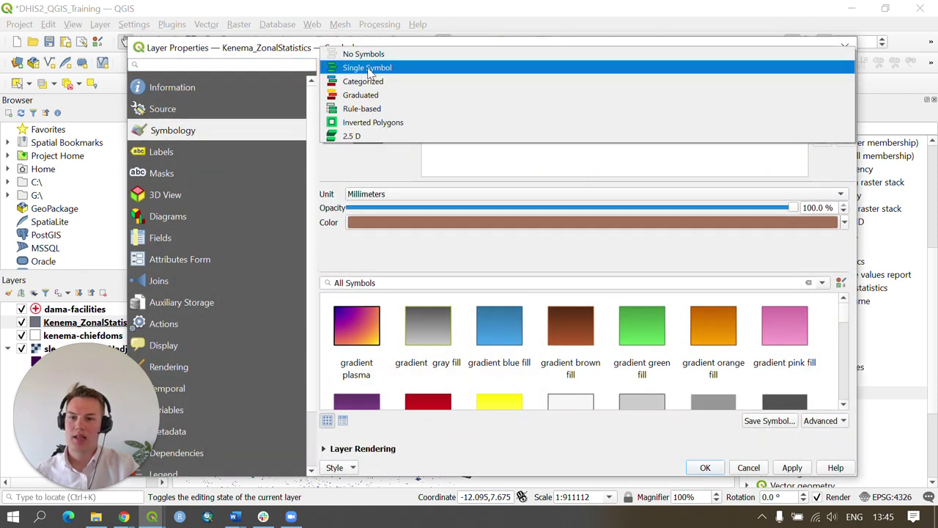
{"action": "left_click", "coordinate": [392, 98]}
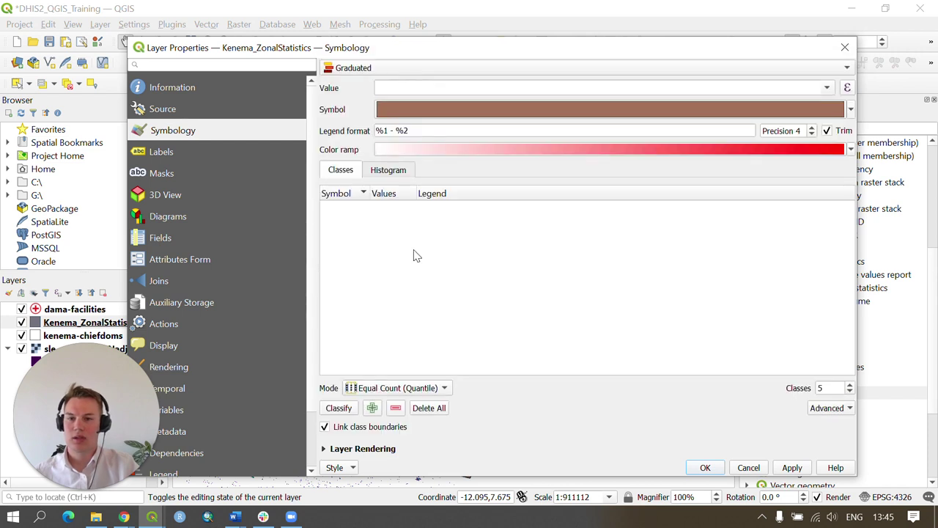
{"action": "left_click", "coordinate": [827, 88]}
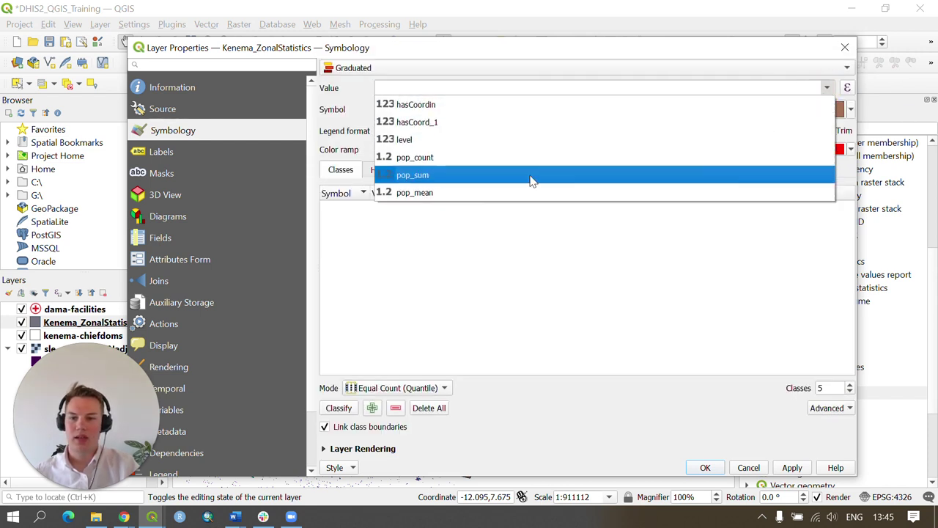
{"action": "left_click", "coordinate": [457, 177]}
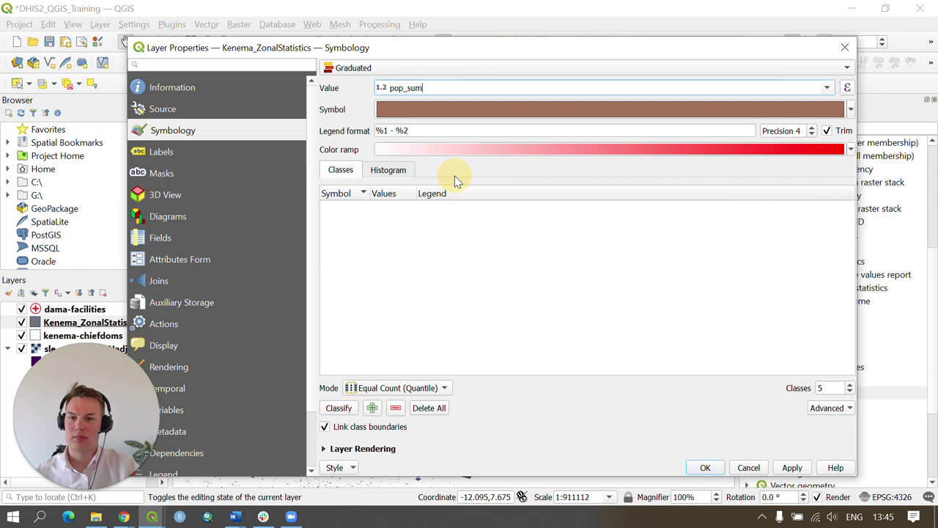
{"action": "left_click", "coordinate": [844, 150]}
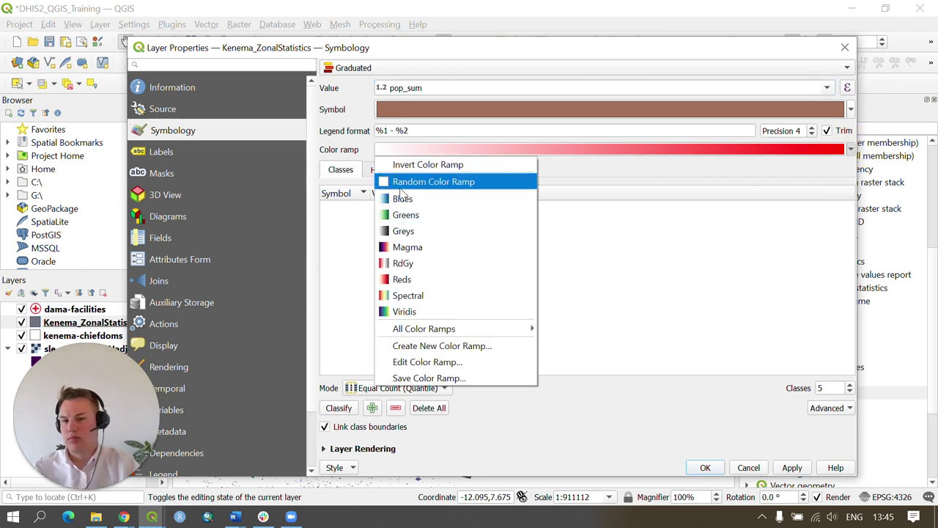
{"action": "left_click", "coordinate": [404, 282]}
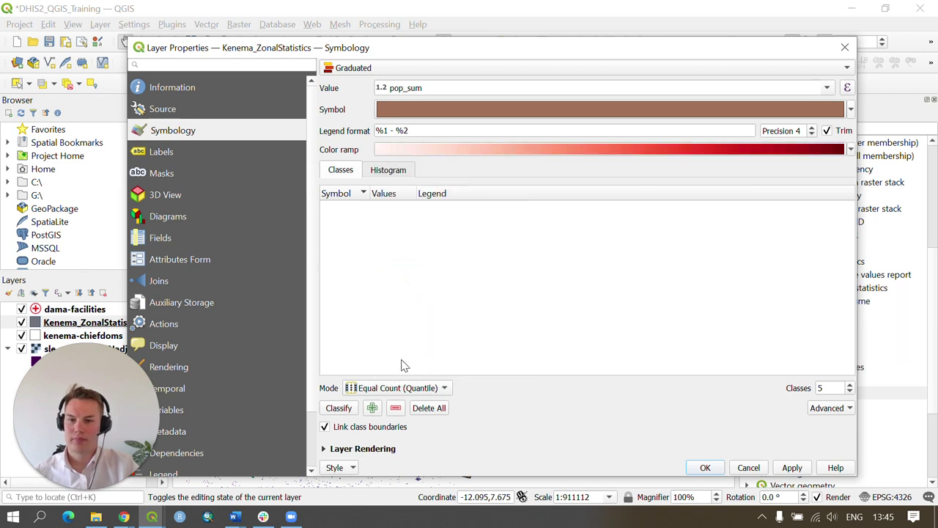
{"action": "left_click", "coordinate": [331, 412]}
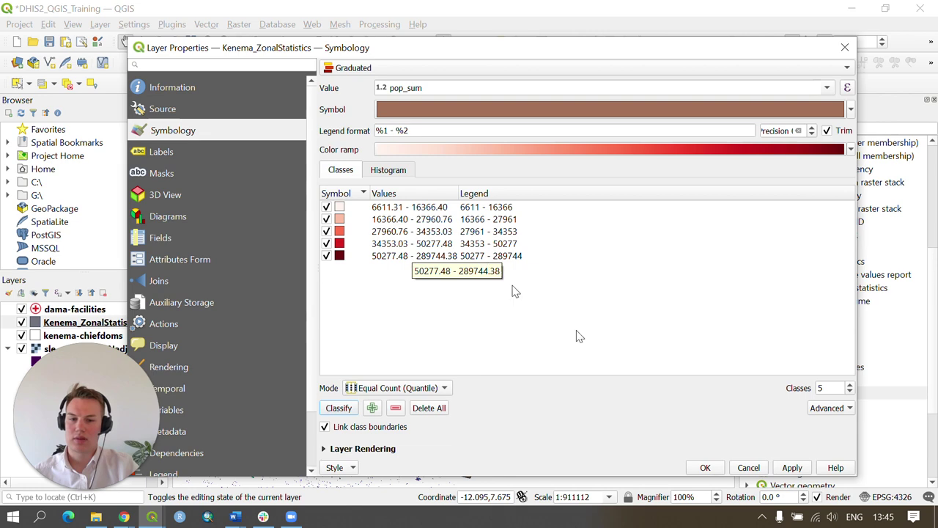
Step: Apply the red graduated pop_sum style and close Layer Properties
{"action": "left_click", "coordinate": [797, 469]}
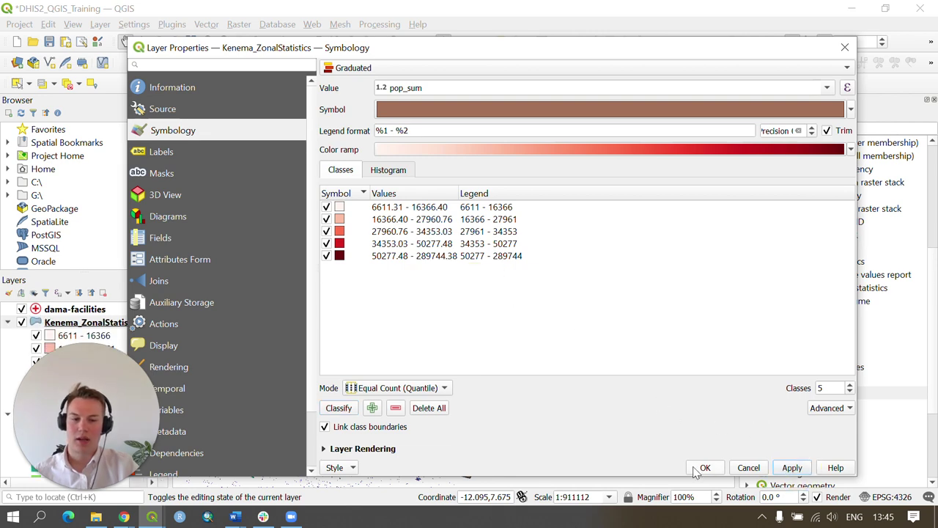
{"action": "left_click", "coordinate": [704, 468]}
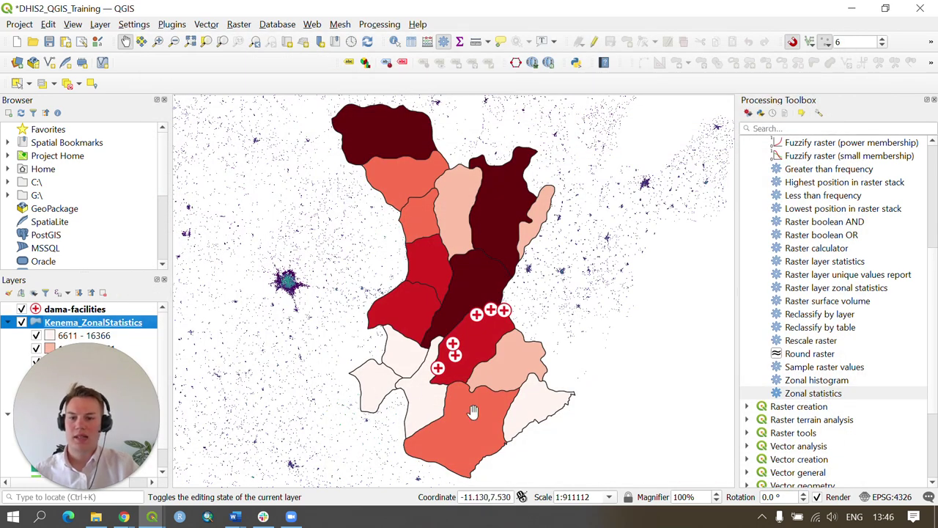